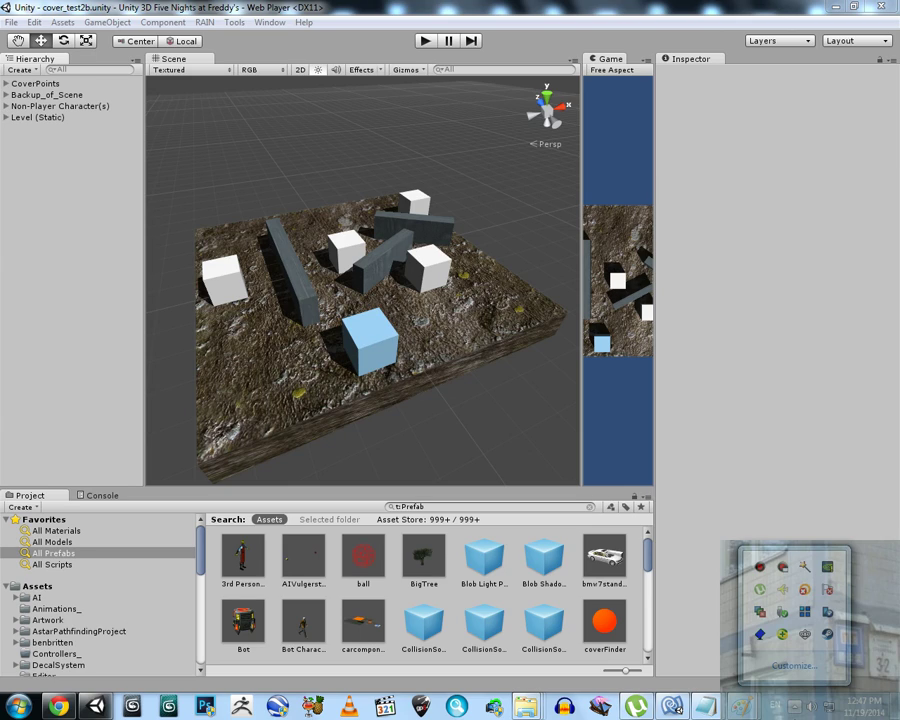
{"action": "left_click", "coordinate": [795, 712]}
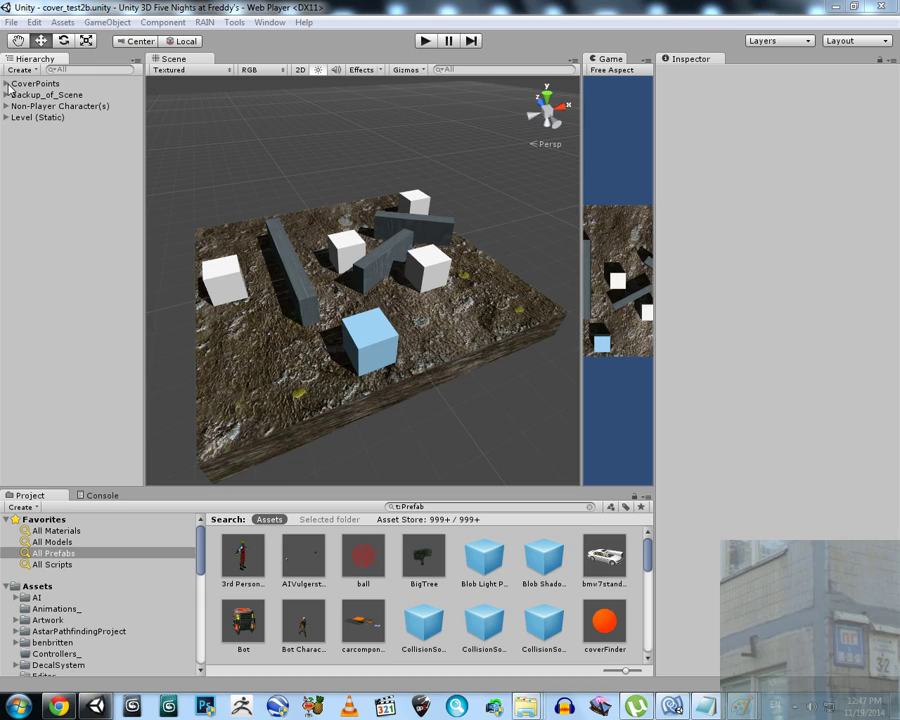
Expand the CoverPoints group and look through its cover objects, ending on Cover_4.
{"action": "left_click", "coordinate": [14, 84]}
{"action": "left_click", "coordinate": [6, 84]}
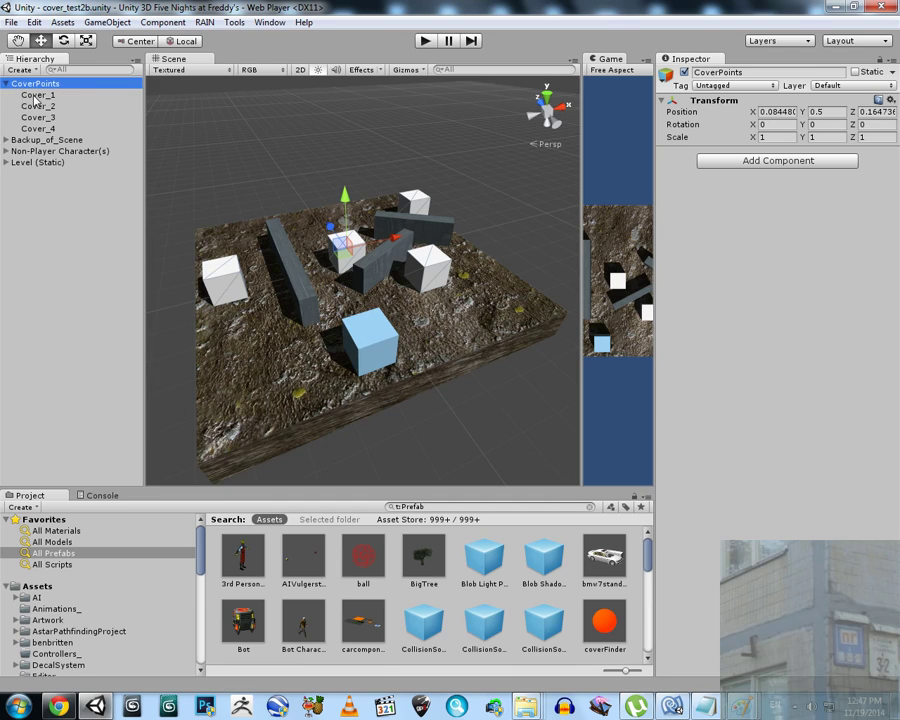
{"action": "left_click", "coordinate": [36, 95]}
{"action": "left_click", "coordinate": [38, 106]}
{"action": "left_click", "coordinate": [37, 129]}
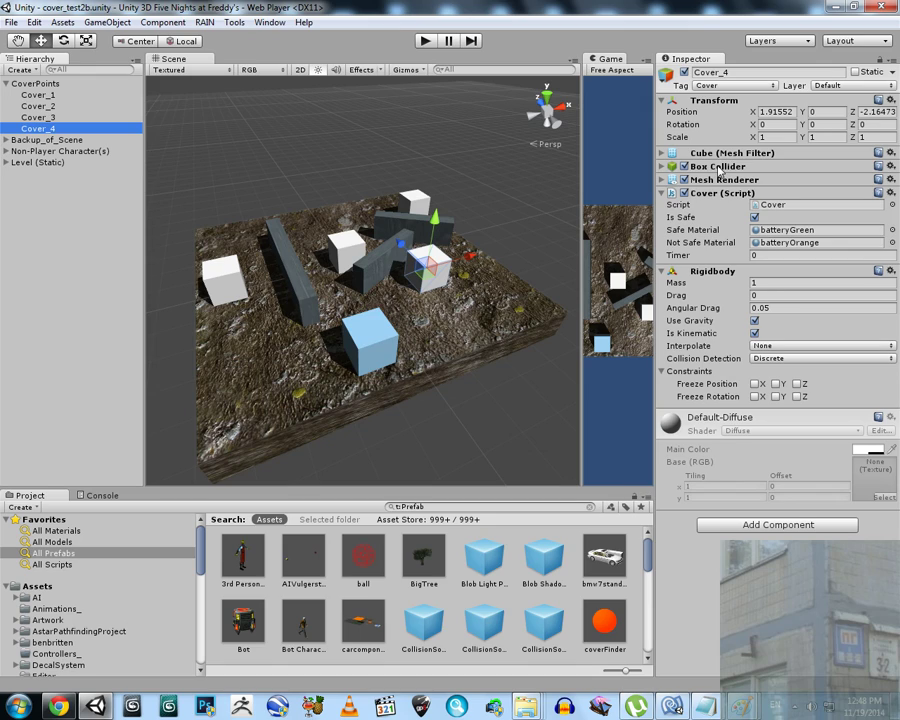
Examine the Box Collider, Cover script and Rigidbody components of Cover_4, then collapse them.
{"action": "left_click", "coordinate": [661, 166]}
{"action": "left_click", "coordinate": [661, 166]}
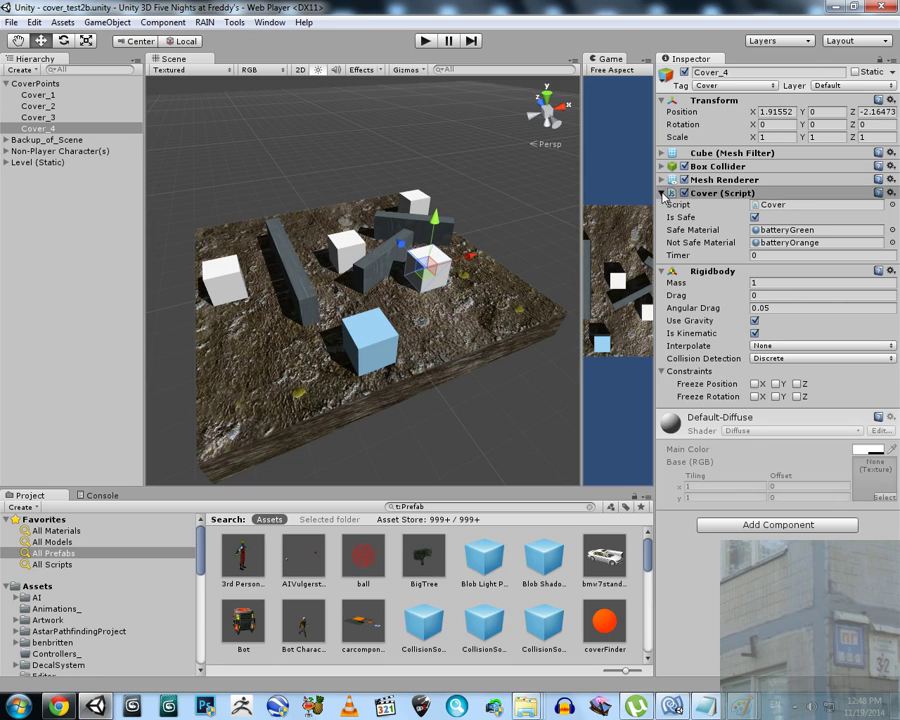
{"action": "left_click", "coordinate": [662, 194]}
{"action": "left_click", "coordinate": [662, 193]}
{"action": "left_click", "coordinate": [662, 193]}
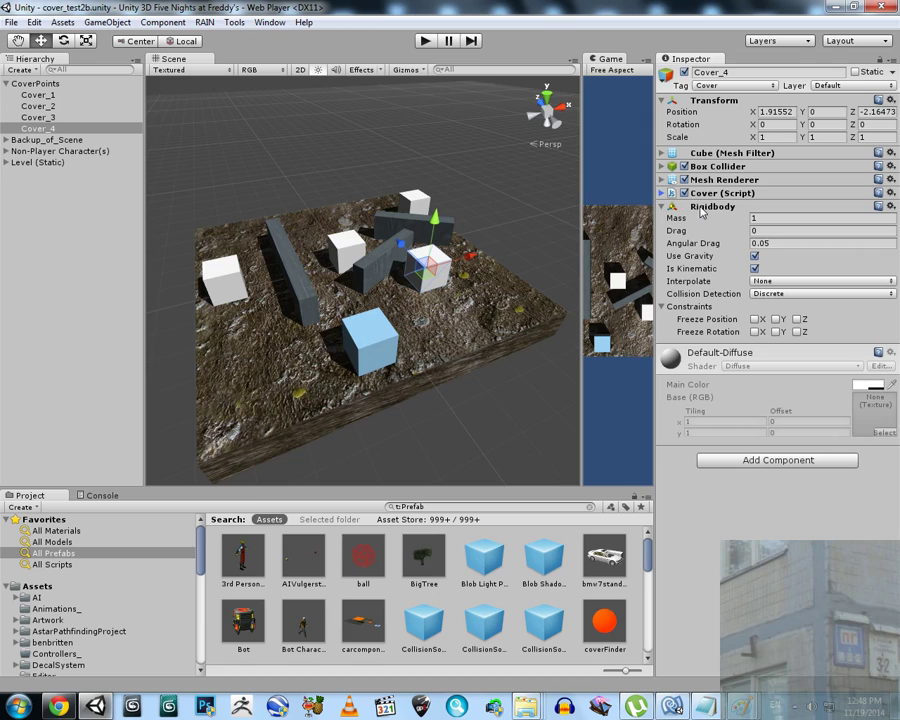
{"action": "left_click", "coordinate": [664, 207]}
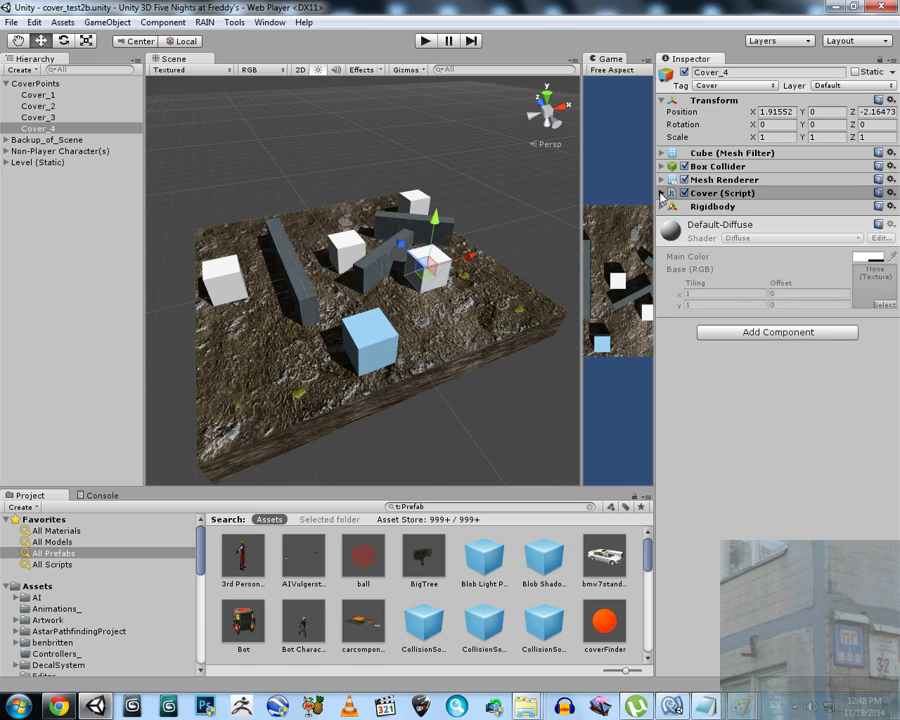
{"action": "left_click", "coordinate": [663, 193]}
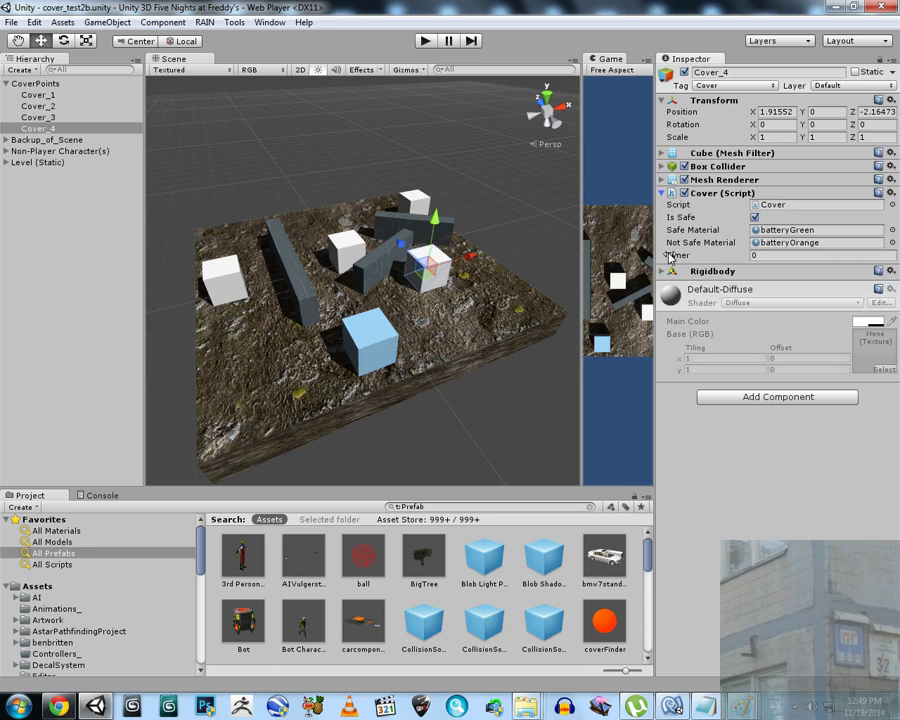
{"action": "left_click", "coordinate": [662, 194]}
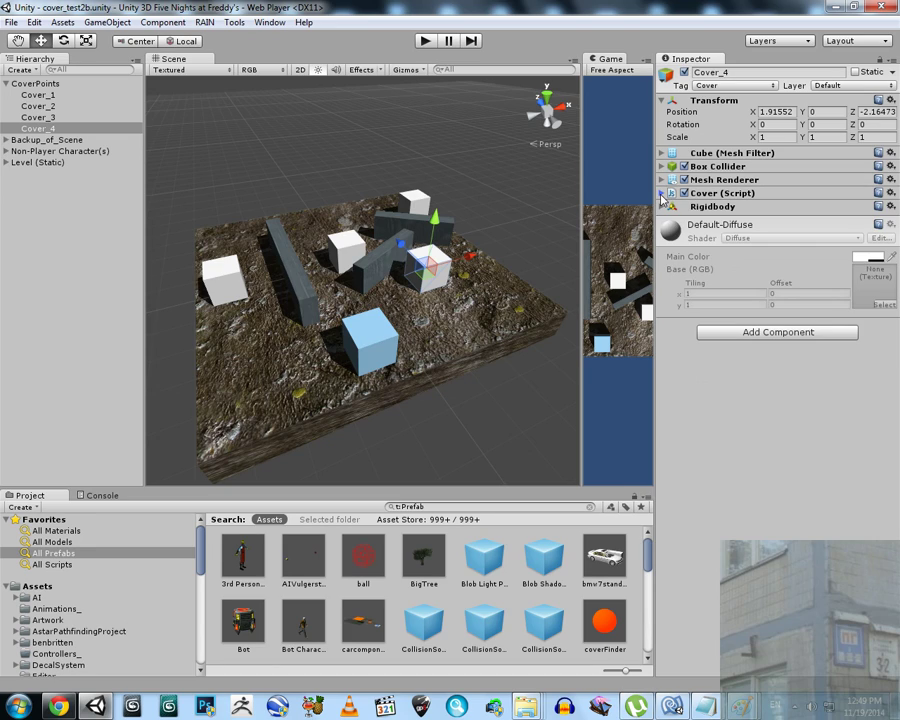
Inspect the Guard Cube under Non-Player Character(s), reviewing the Radius and Nearest Safe Cover settings of its Cover Status script.
{"action": "left_click", "coordinate": [6, 84]}
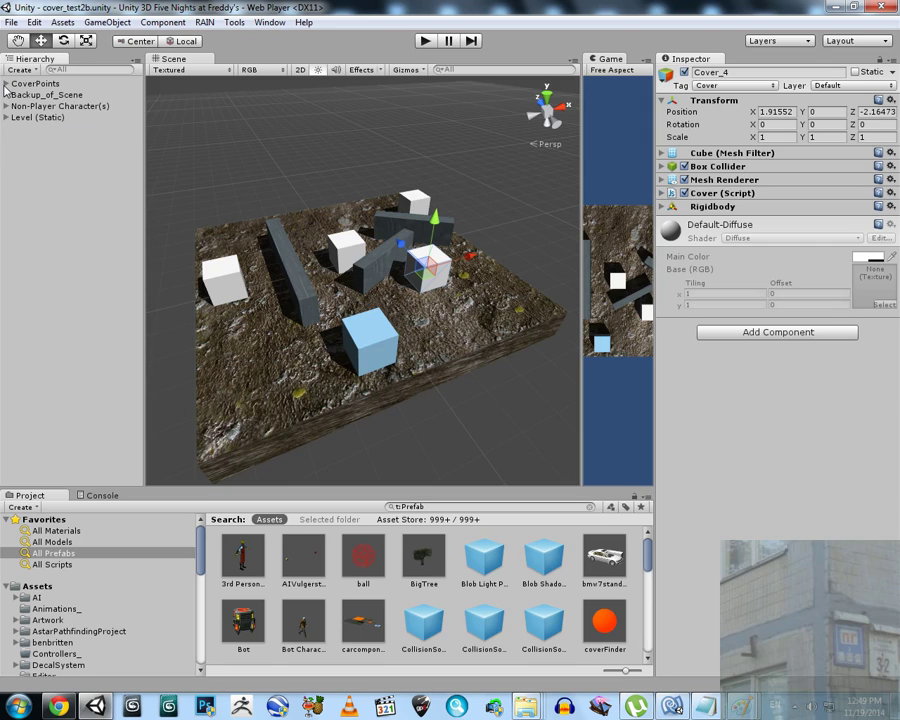
{"action": "left_click", "coordinate": [6, 95]}
{"action": "left_click", "coordinate": [6, 95]}
{"action": "left_click", "coordinate": [6, 106]}
{"action": "left_click", "coordinate": [44, 118]}
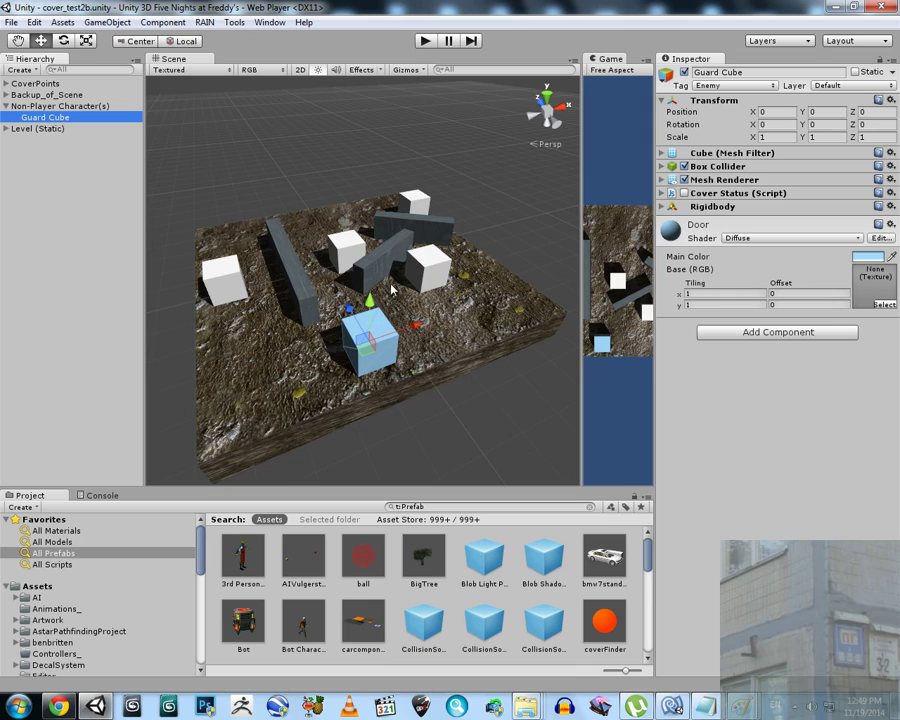
{"action": "left_click", "coordinate": [661, 193]}
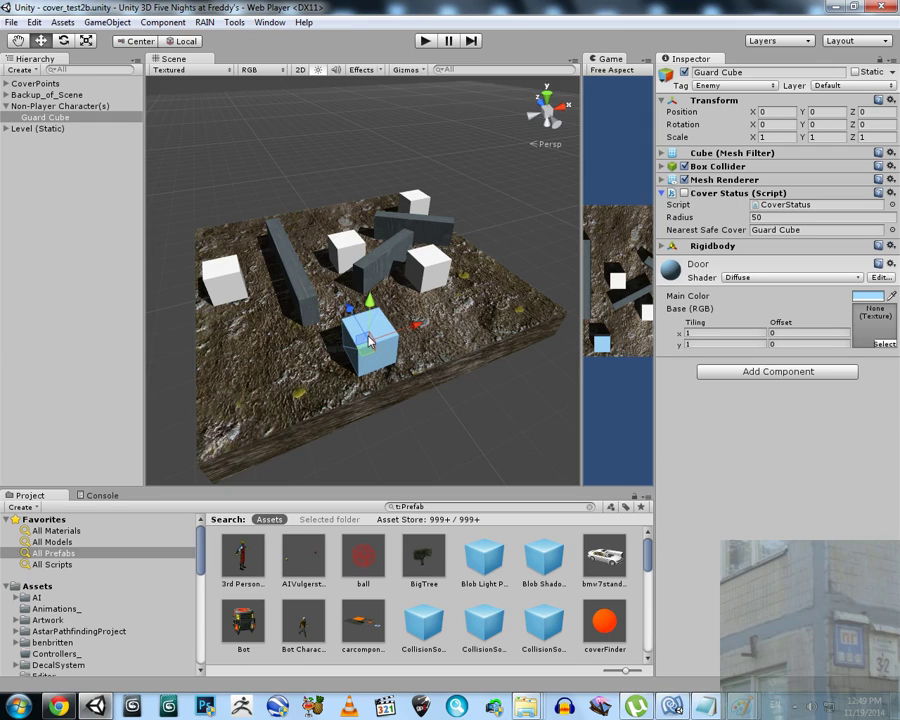
{"action": "left_click", "coordinate": [770, 217]}
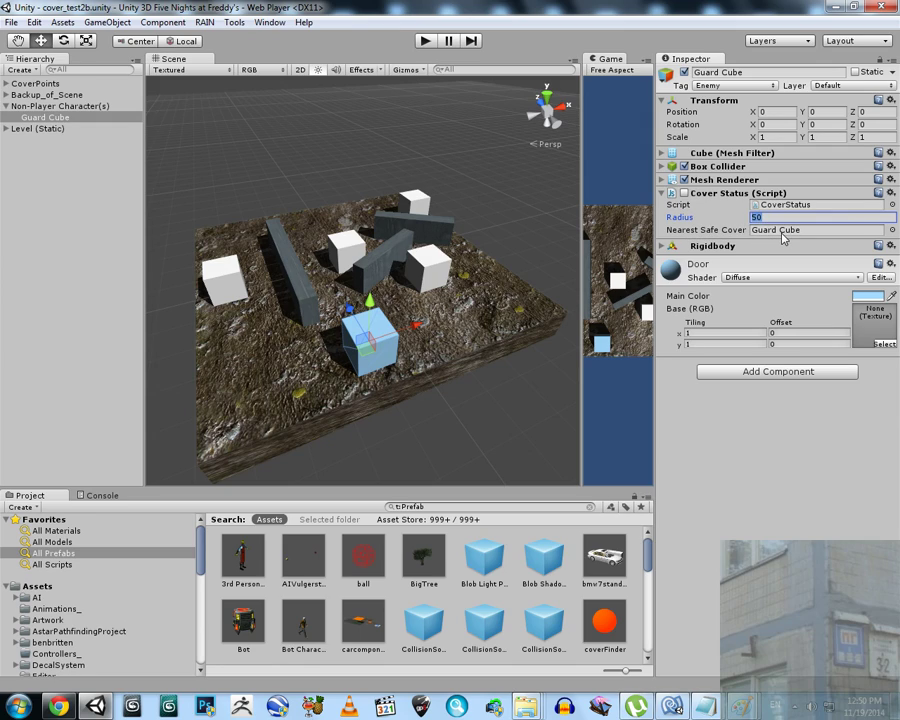
{"action": "left_click", "coordinate": [673, 193]}
Look through the Main Camera, Directional light and cubes in the Level (Static) group, then collapse the groups and clear the selection.
{"action": "left_click", "coordinate": [6, 128]}
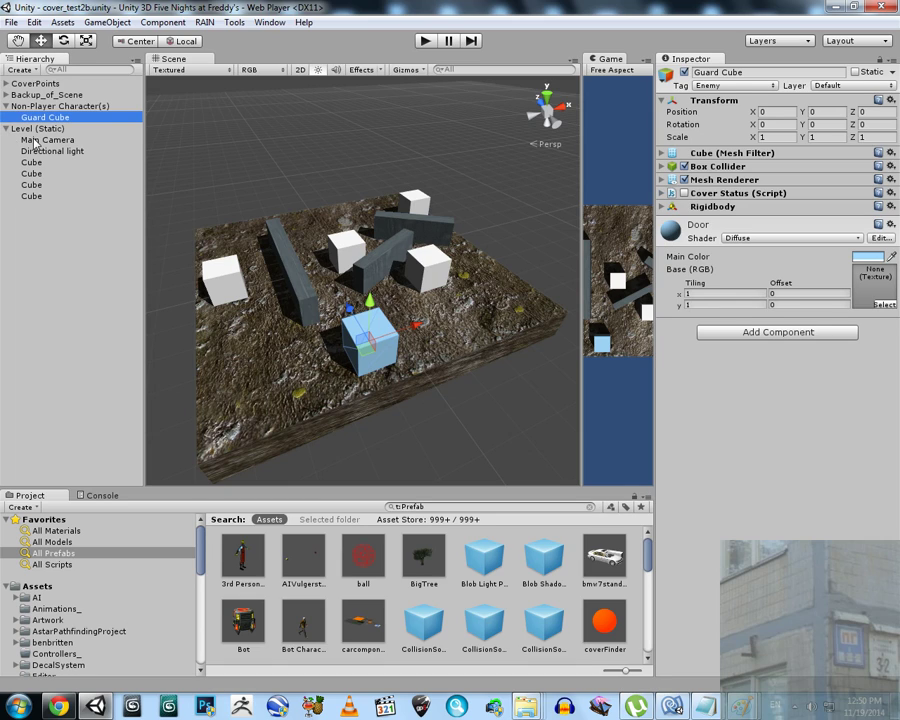
{"action": "left_click", "coordinate": [40, 140]}
{"action": "left_click", "coordinate": [32, 185]}
{"action": "left_click", "coordinate": [30, 162]}
{"action": "left_click", "coordinate": [40, 151]}
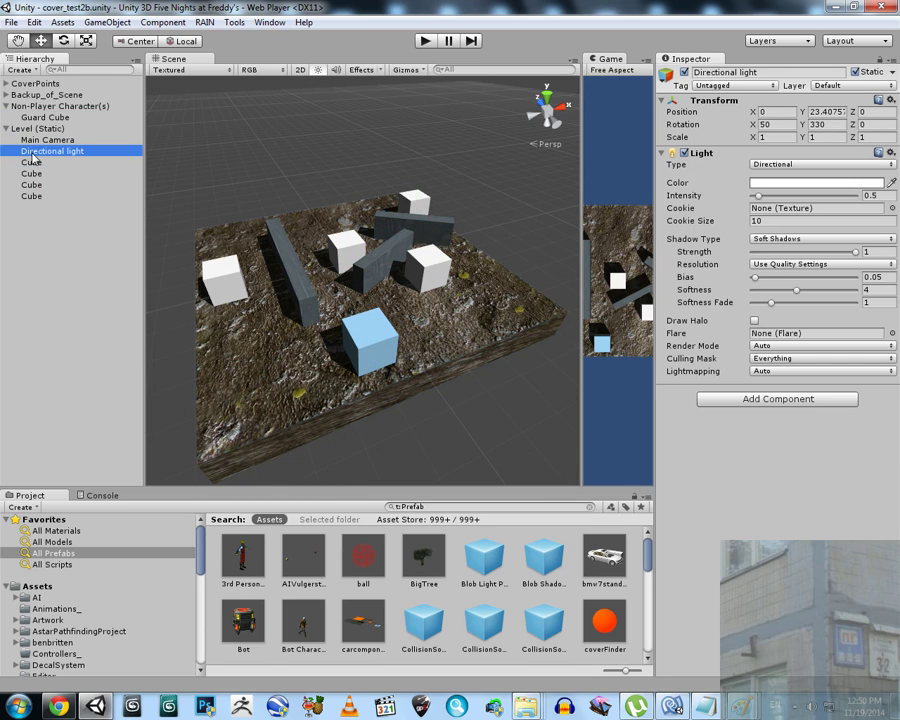
{"action": "left_click", "coordinate": [22, 140]}
{"action": "left_click", "coordinate": [6, 128]}
{"action": "left_click", "coordinate": [6, 105]}
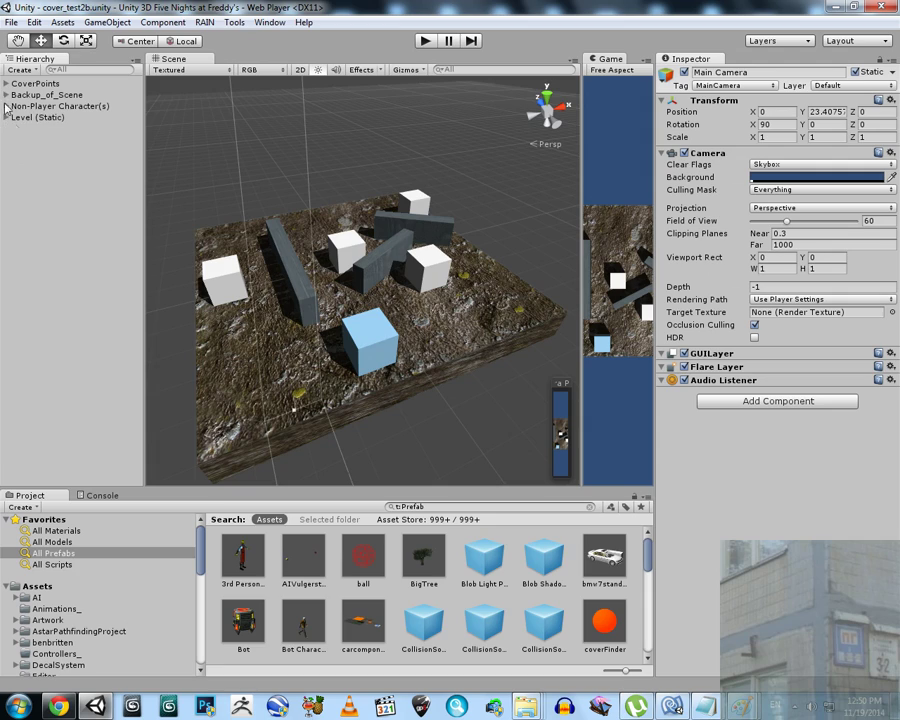
{"action": "left_click", "coordinate": [385, 119]}
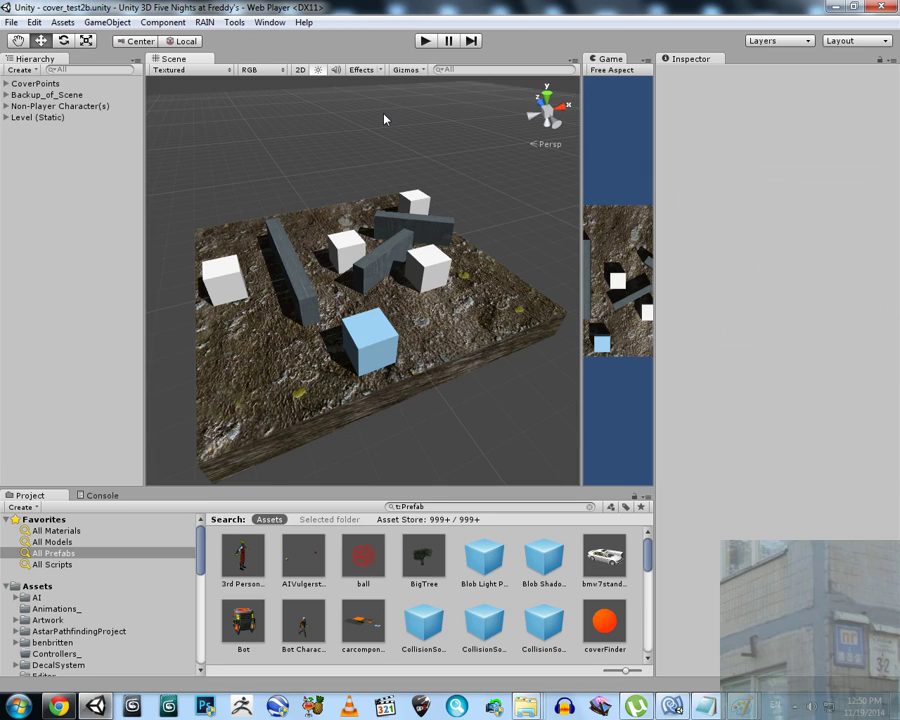
Run the scene and show the Cover Status script settings of the Guard Cube.
{"action": "left_click", "coordinate": [430, 43]}
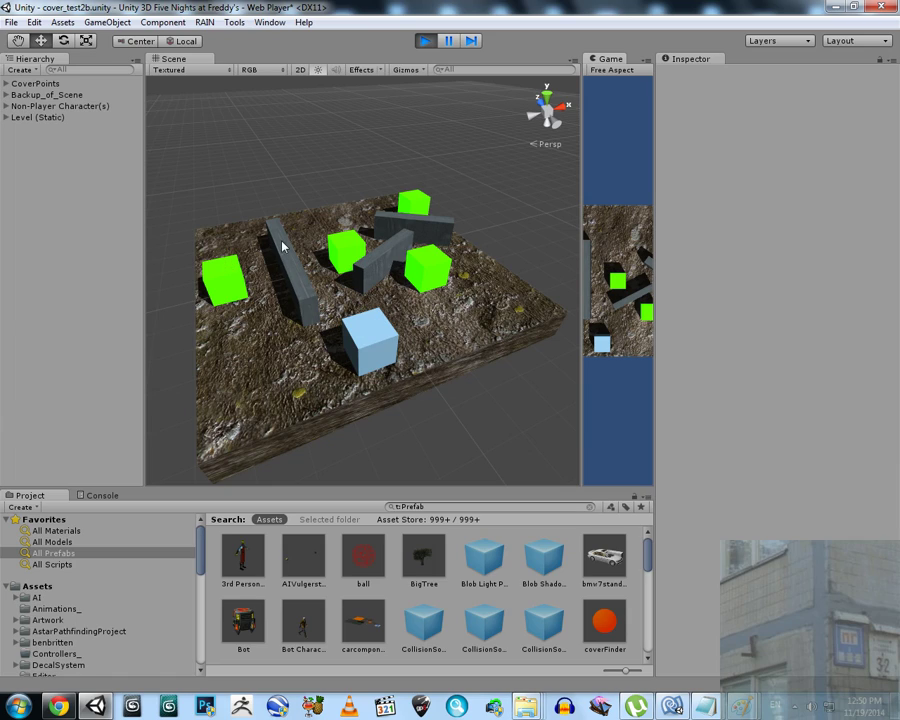
{"action": "left_click", "coordinate": [376, 339]}
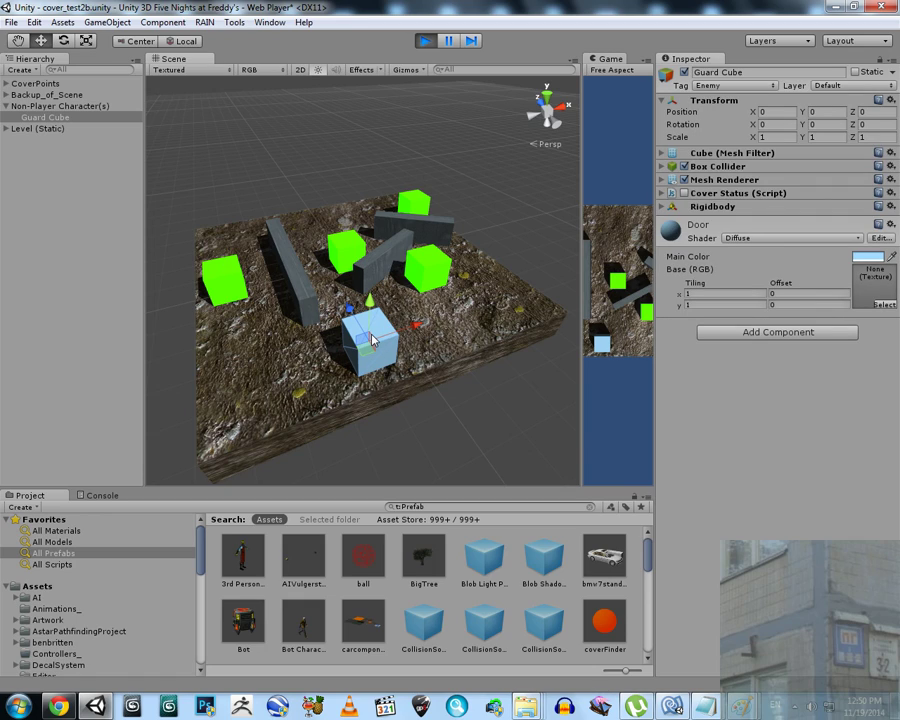
{"action": "left_click", "coordinate": [663, 194]}
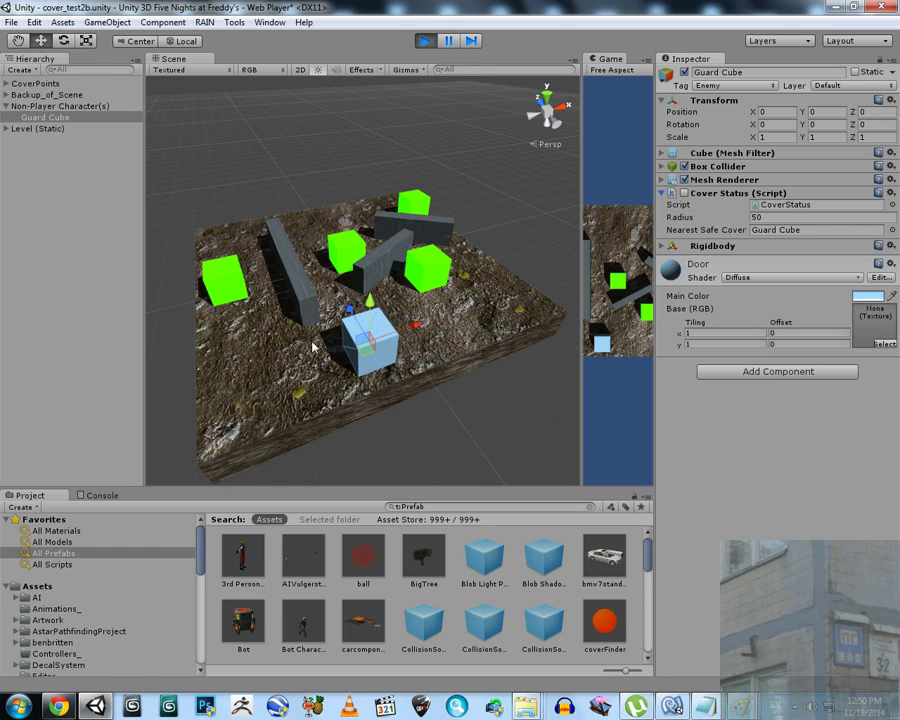
Pause the run, place one coverFinder prefab between the Guard Cube and the leftmost cover, and advance the simulation.
{"action": "left_click", "coordinate": [449, 42]}
{"action": "left_click_drag", "start_coordinate": [610, 626], "coordinate": [266, 362]}
{"action": "left_click", "coordinate": [370, 347]}
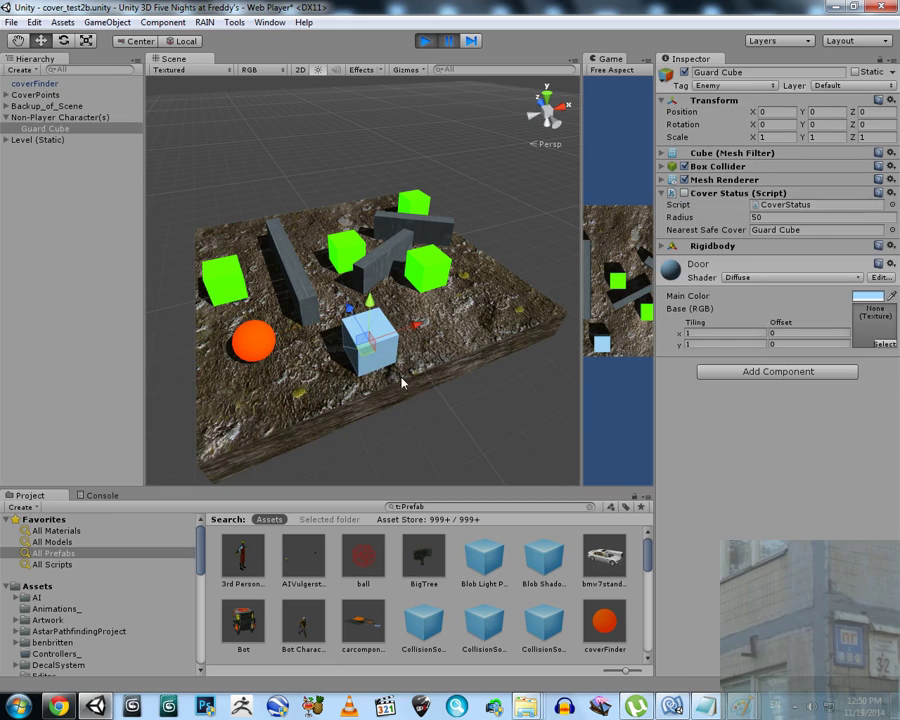
{"action": "left_click", "coordinate": [449, 43]}
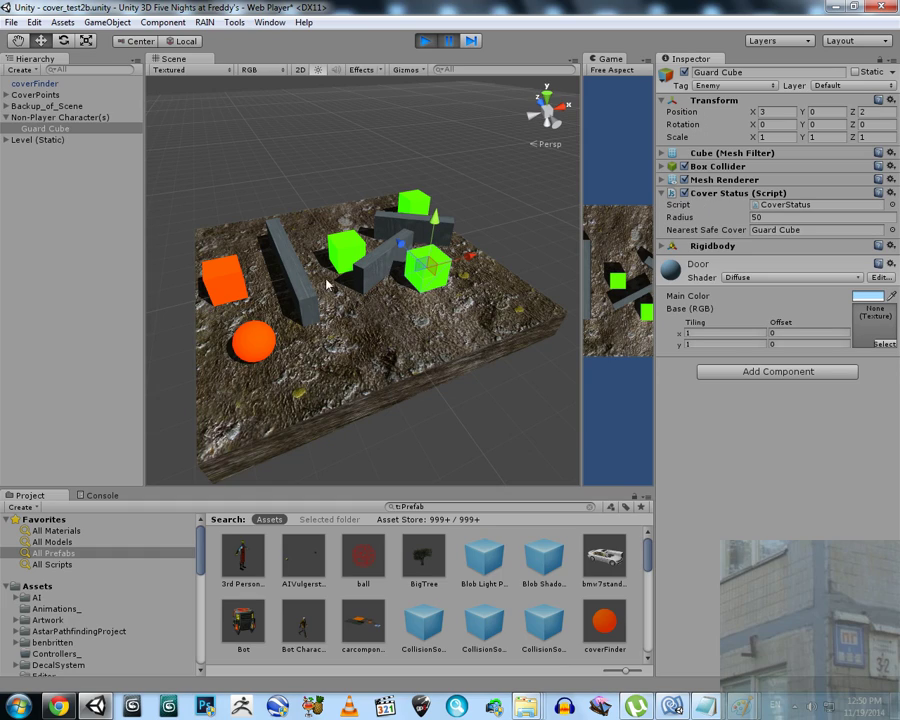
{"action": "mouse_move", "coordinate": [260, 343]}
{"action": "left_mouse_down", "text": "alt"}
{"action": "mouse_move", "coordinate": [276, 326]}
{"action": "mouse_move", "coordinate": [266, 335]}
{"action": "left_mouse_up", "text": "alt"}
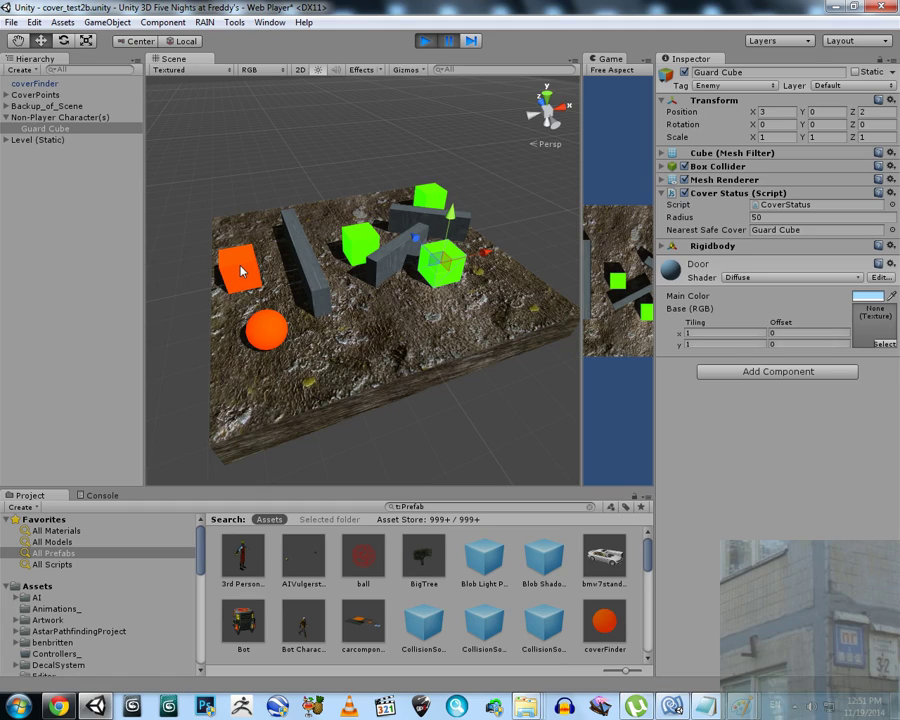
Resume the paused simulation and stop the test run.
{"action": "left_click", "coordinate": [449, 42]}
{"action": "left_click", "coordinate": [661, 247]}
{"action": "left_click", "coordinate": [661, 247]}
{"action": "left_click", "coordinate": [425, 41]}
Run the scene again with two coverFinder prefabs placed on opposite sides of the Guard Cube, check the cube's chosen cover, and stop.
{"action": "left_click", "coordinate": [425, 41]}
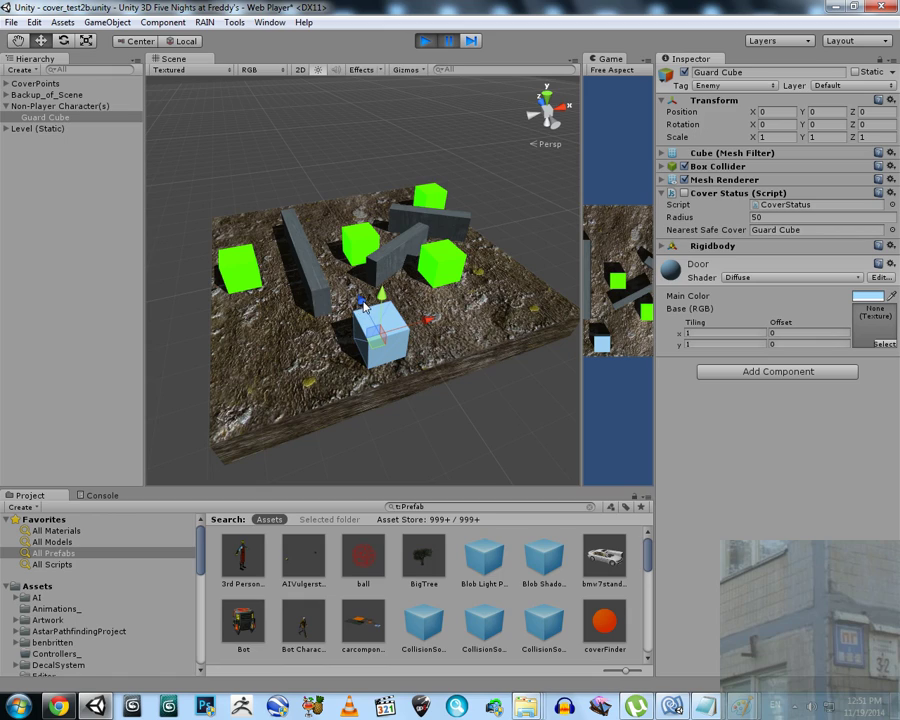
{"action": "left_click_drag", "start_coordinate": [605, 620], "coordinate": [465, 305]}
{"action": "left_click_drag", "start_coordinate": [608, 630], "coordinate": [262, 340]}
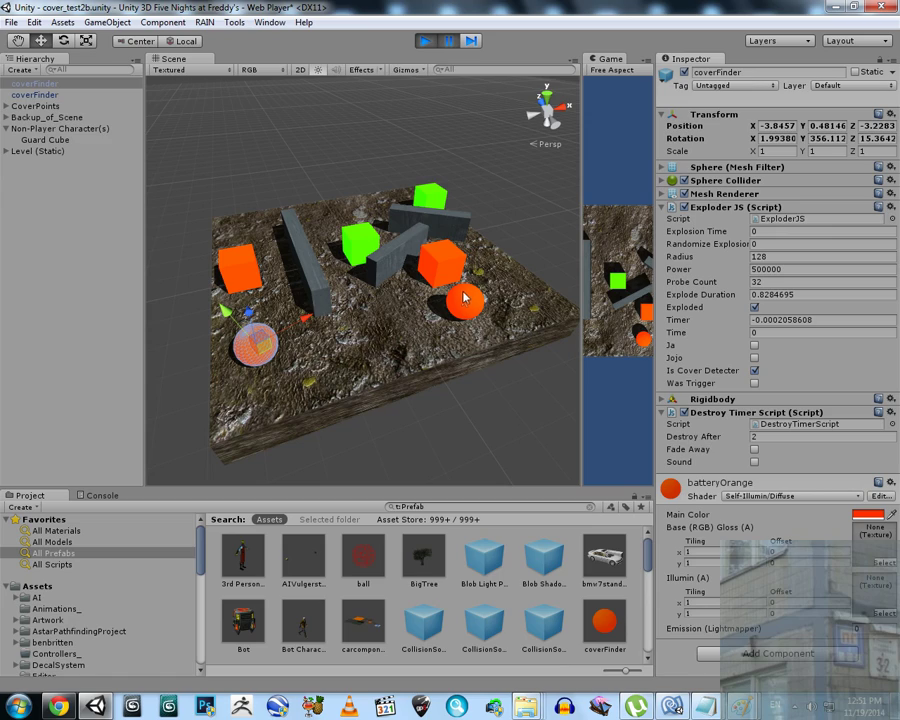
{"action": "left_click", "coordinate": [62, 141]}
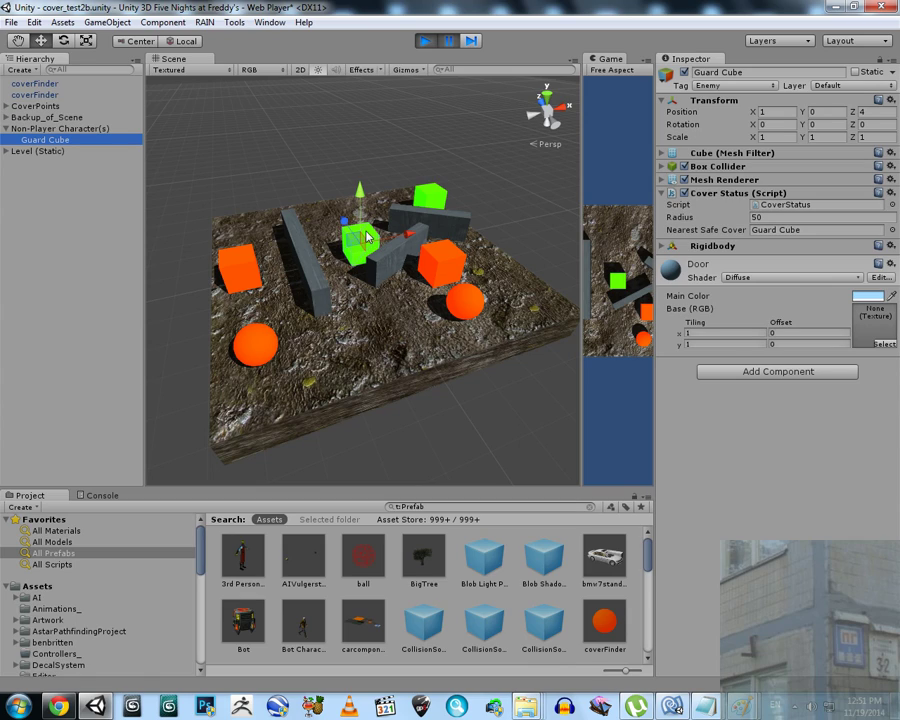
{"action": "left_click", "coordinate": [450, 41]}
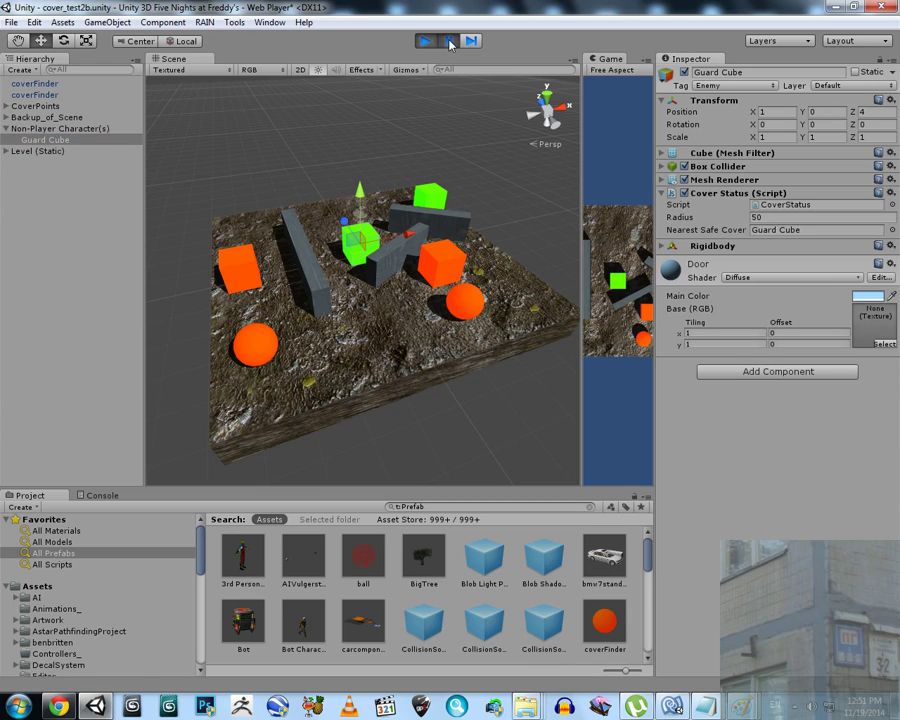
{"action": "left_click", "coordinate": [428, 41]}
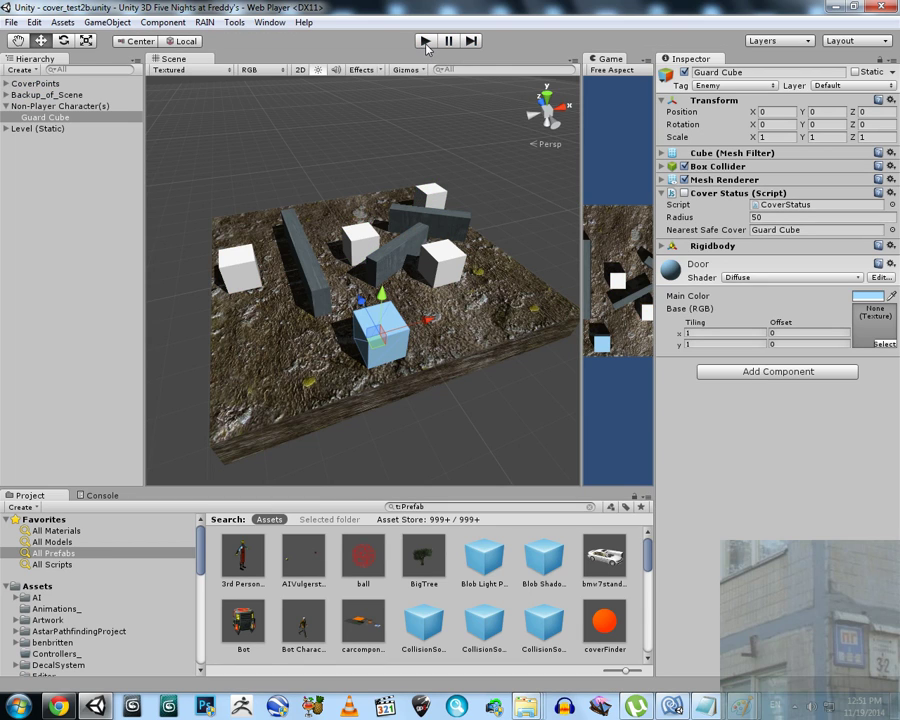
Run the scene again with the Guard Cube moved to about X -3 and three coverFinder prefabs placed near the covers, then stop.
{"action": "key", "text": "ctrl+p"}
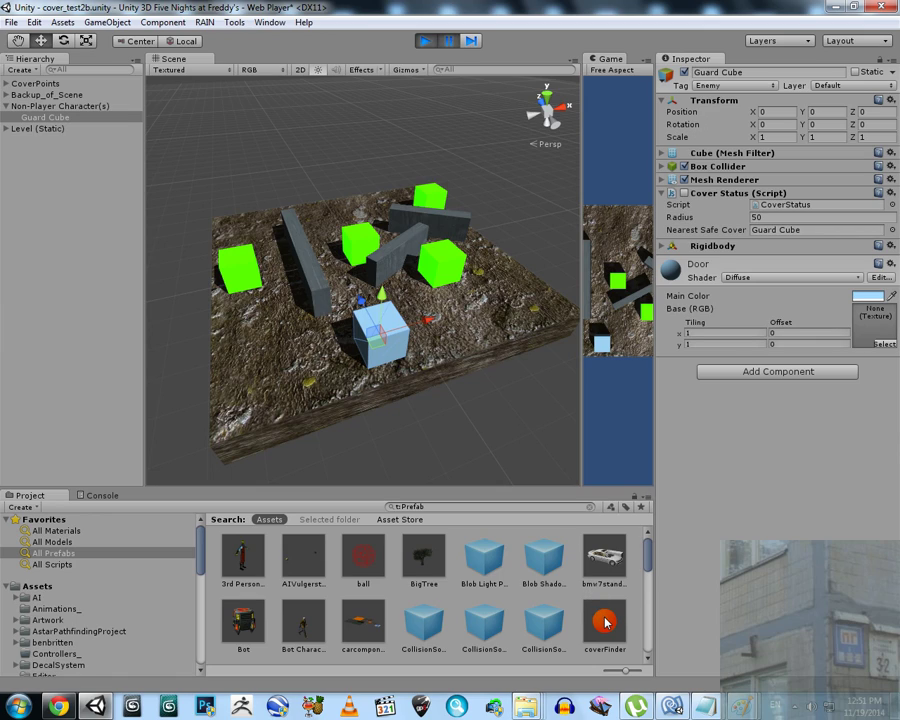
{"action": "left_click_drag", "start_coordinate": [426, 320], "coordinate": [297, 352]}
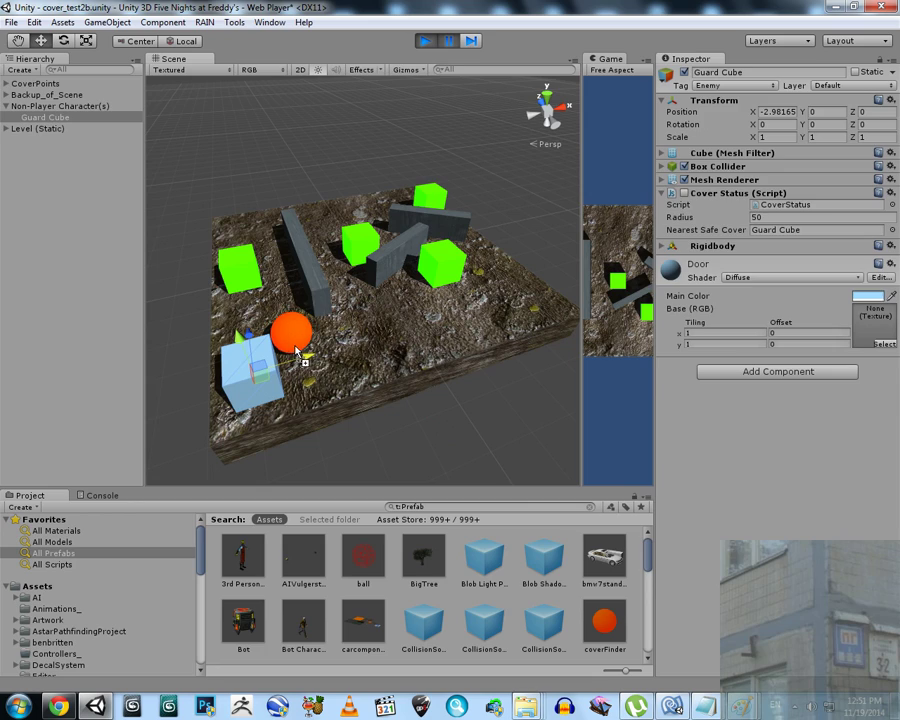
{"action": "left_click", "coordinate": [605, 620]}
{"action": "left_click_drag", "start_coordinate": [605, 620], "coordinate": [350, 288]}
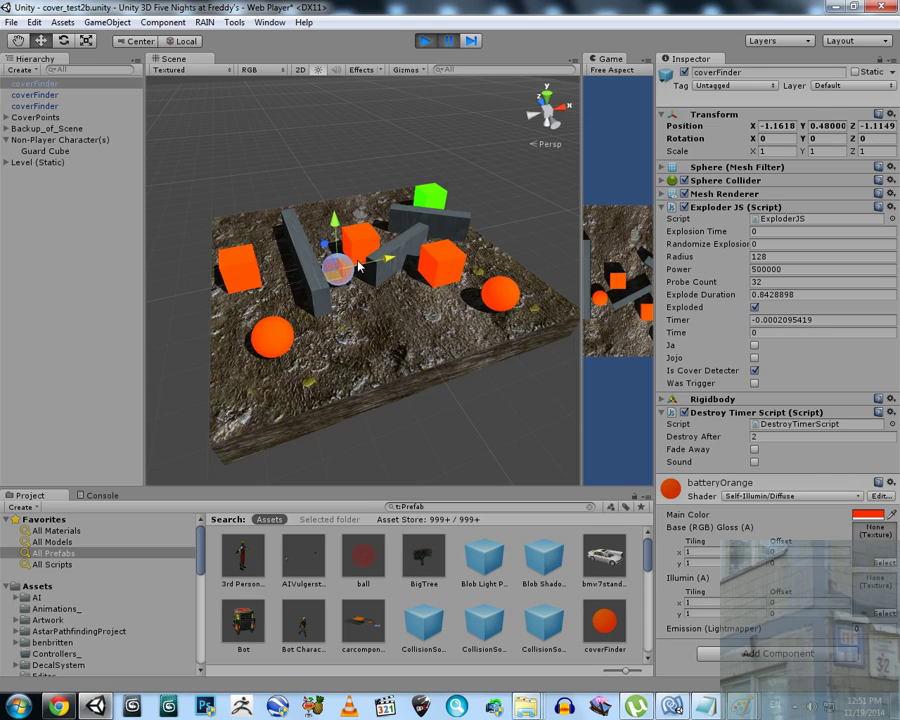
{"action": "left_click", "coordinate": [37, 151]}
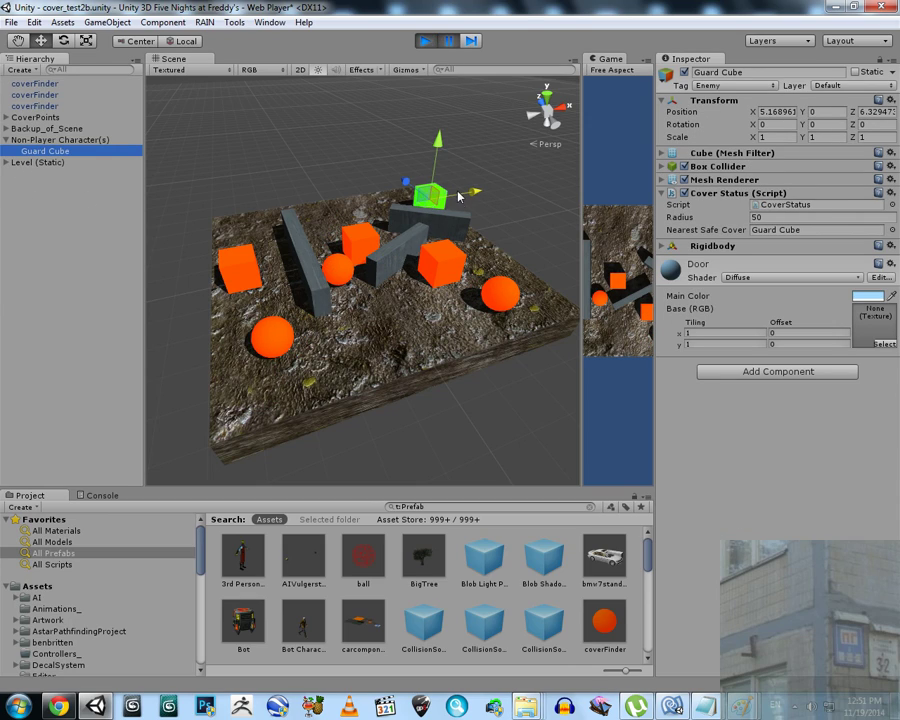
{"action": "left_click", "coordinate": [449, 41]}
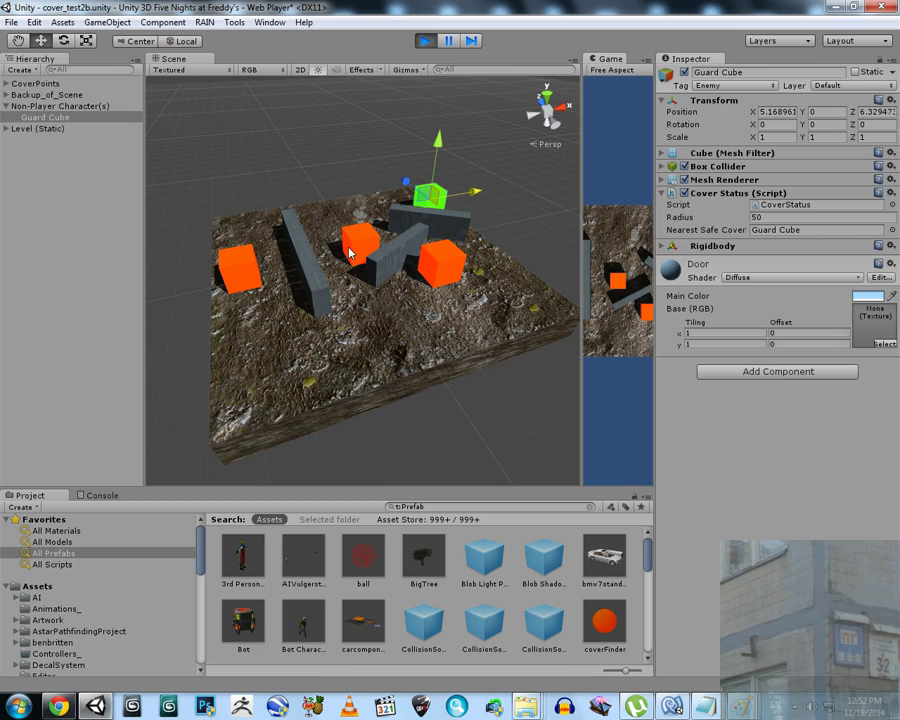
{"action": "left_click", "coordinate": [427, 42]}
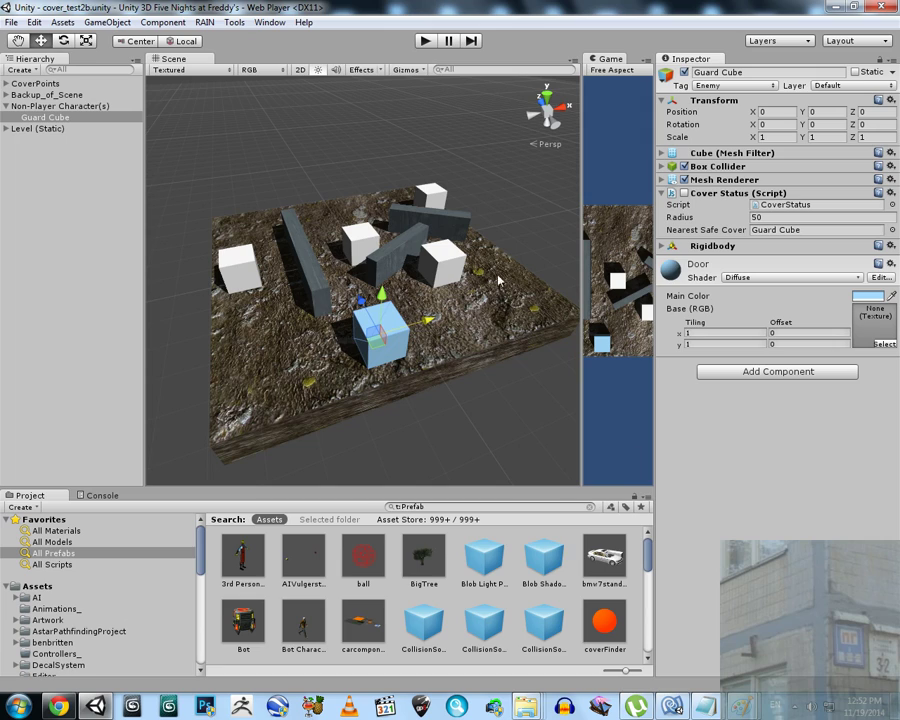
Widen the Game view until the whole level is visible beside the Scene view.
{"action": "left_click_drag", "start_coordinate": [510, 290], "coordinate": [415, 300], "text": "alt"}
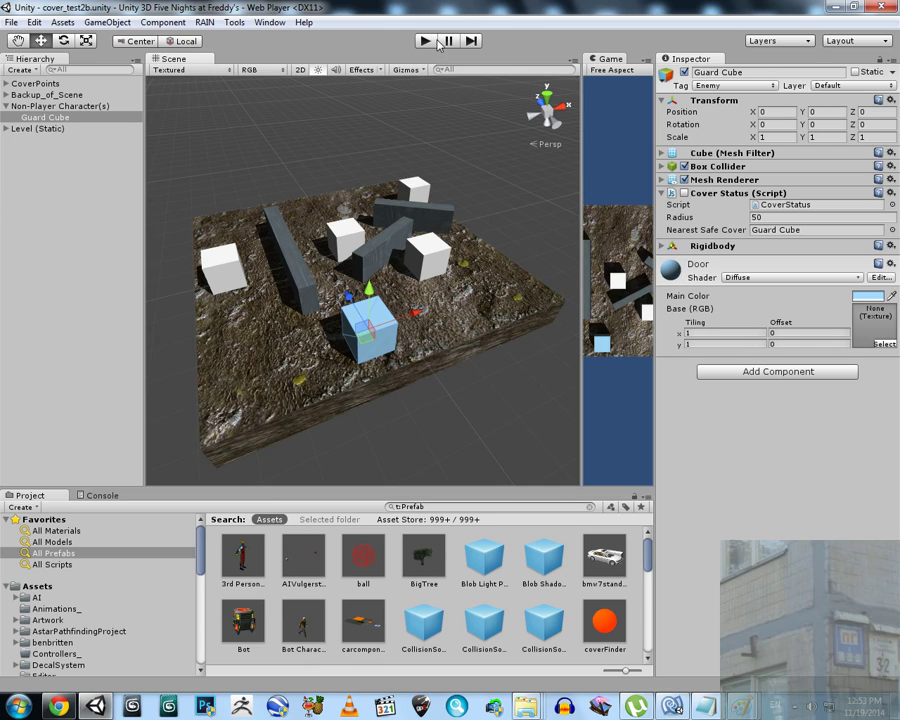
{"action": "left_click_drag", "start_coordinate": [583, 235], "coordinate": [447, 235]}
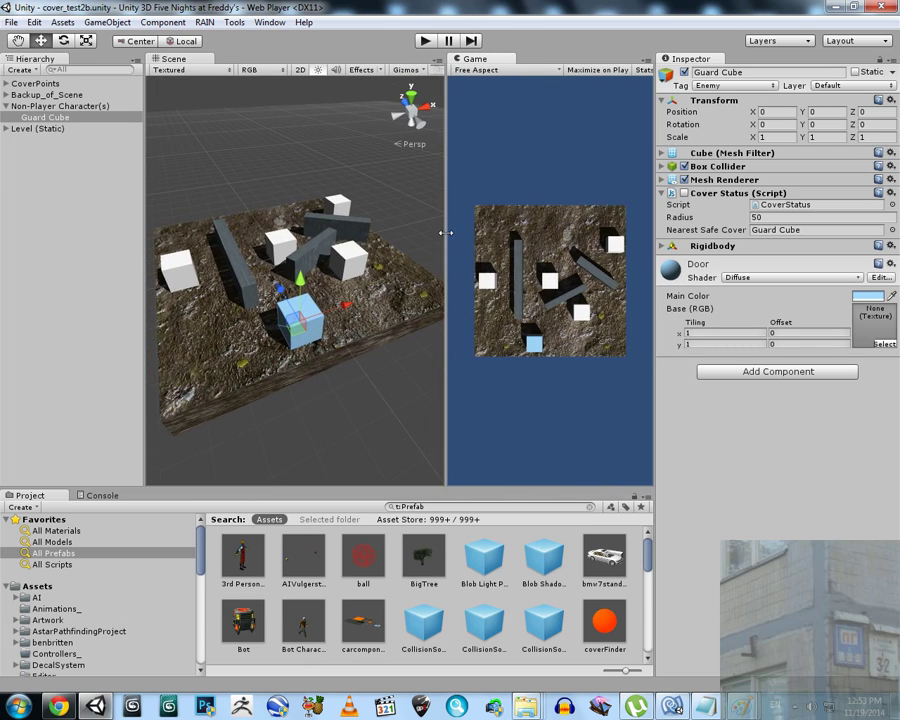
Run the scene, pause it, and move the Guard Cube to about X 2.28, Z 4.45, between the two angled walls.
{"action": "left_click", "coordinate": [428, 42]}
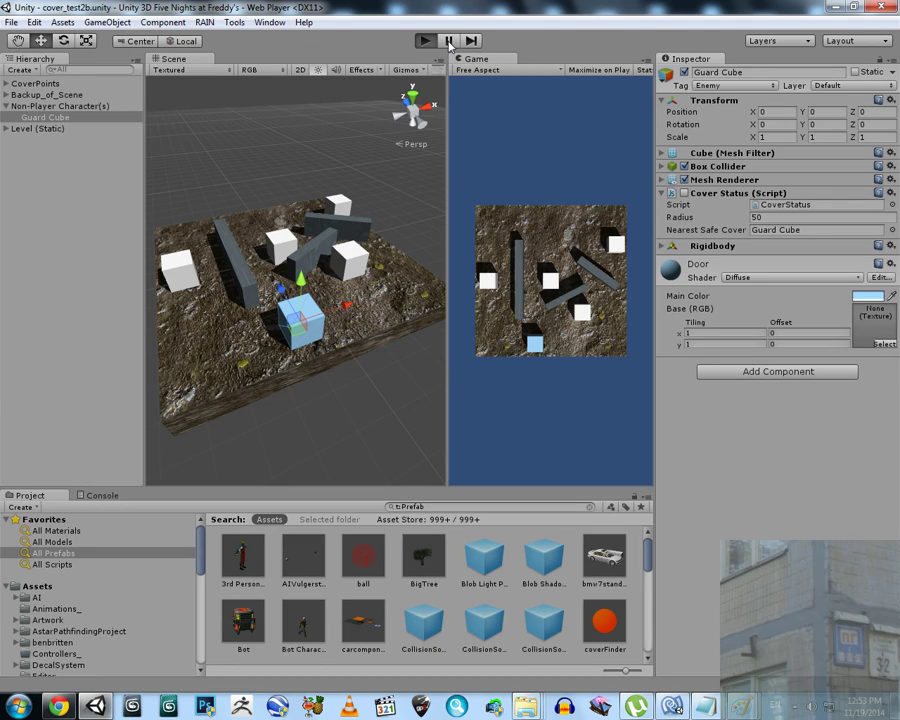
{"action": "left_click", "coordinate": [449, 42]}
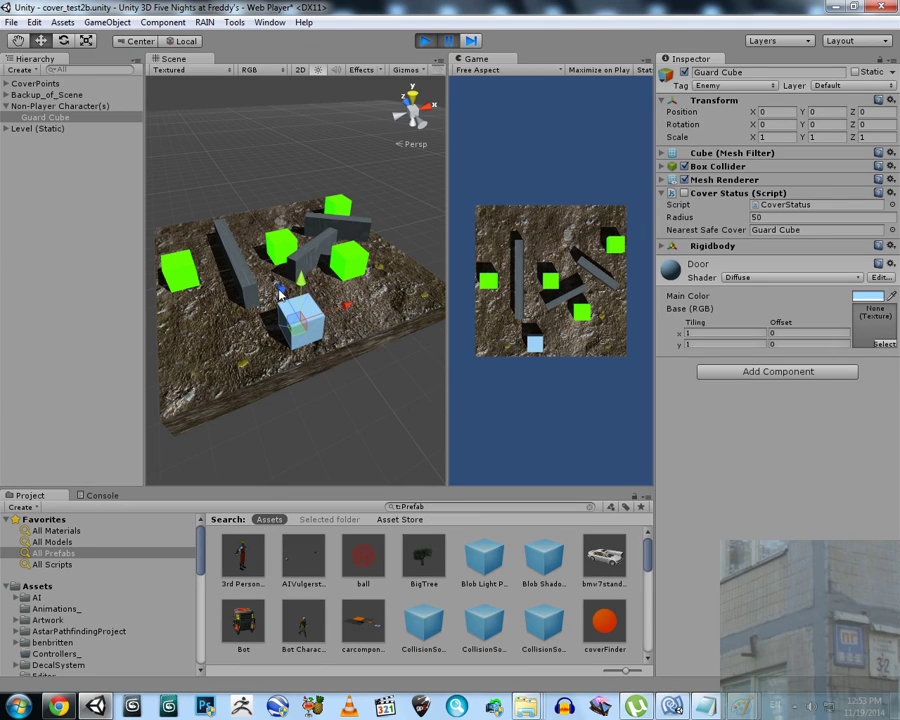
{"action": "left_click_drag", "start_coordinate": [284, 297], "coordinate": [266, 240]}
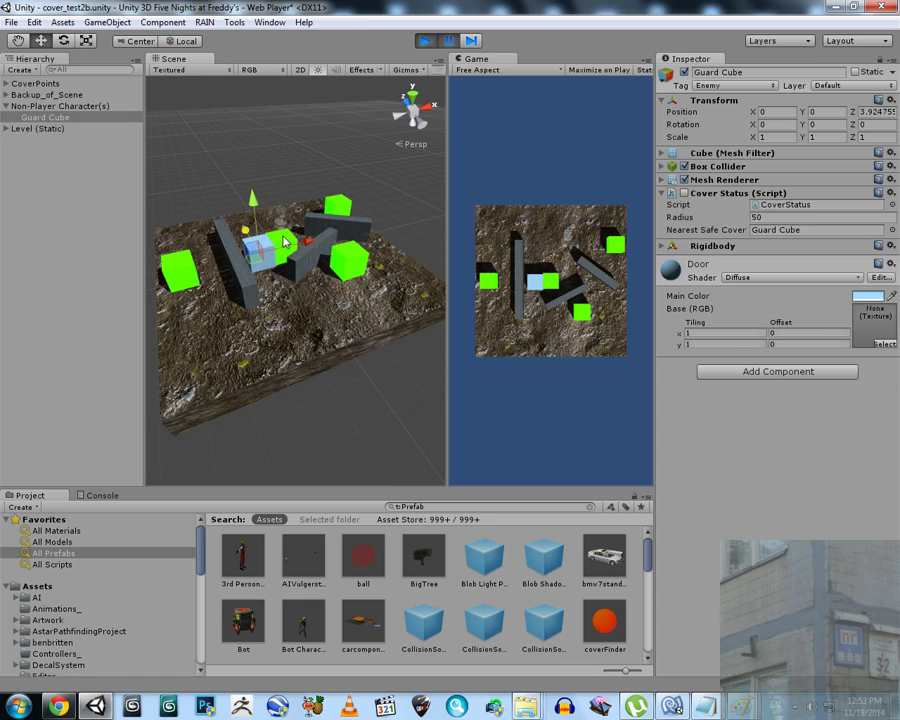
{"action": "left_click_drag", "start_coordinate": [340, 240], "coordinate": [286, 218]}
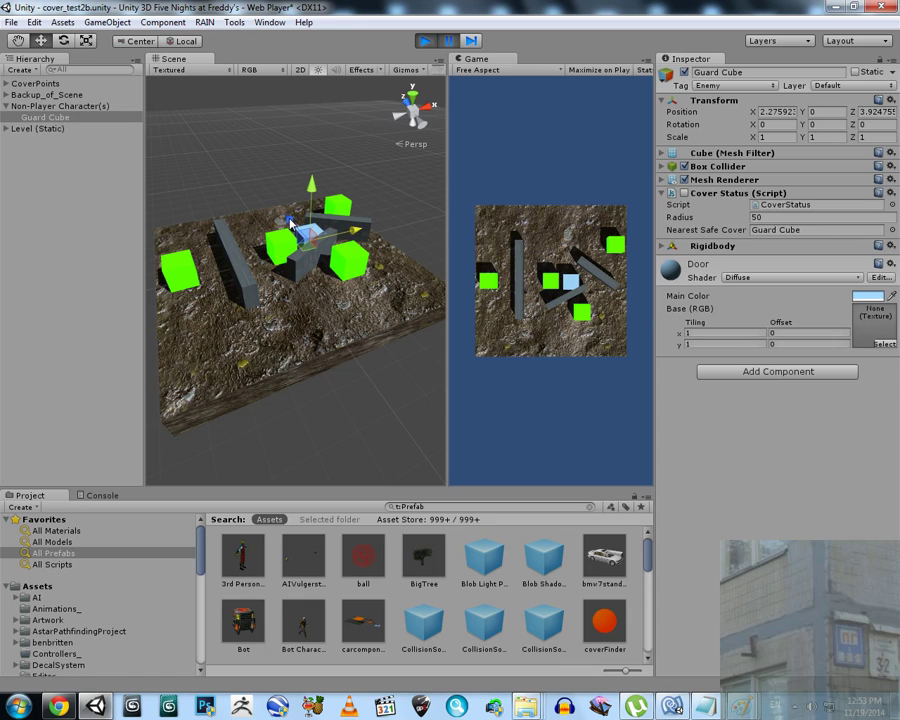
Place three coverFinder prefabs: near the cover outside the long wall, in the far corner, and between the long wall and the middle cover.
{"action": "left_click_drag", "start_coordinate": [600, 624], "coordinate": [205, 300]}
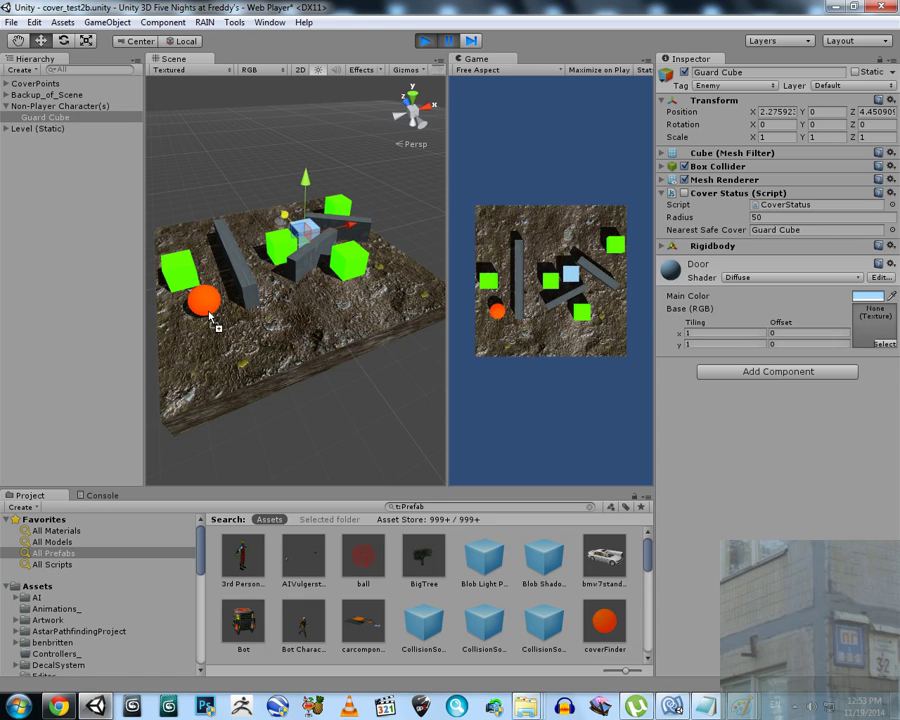
{"action": "left_click_drag", "start_coordinate": [605, 622], "coordinate": [319, 208]}
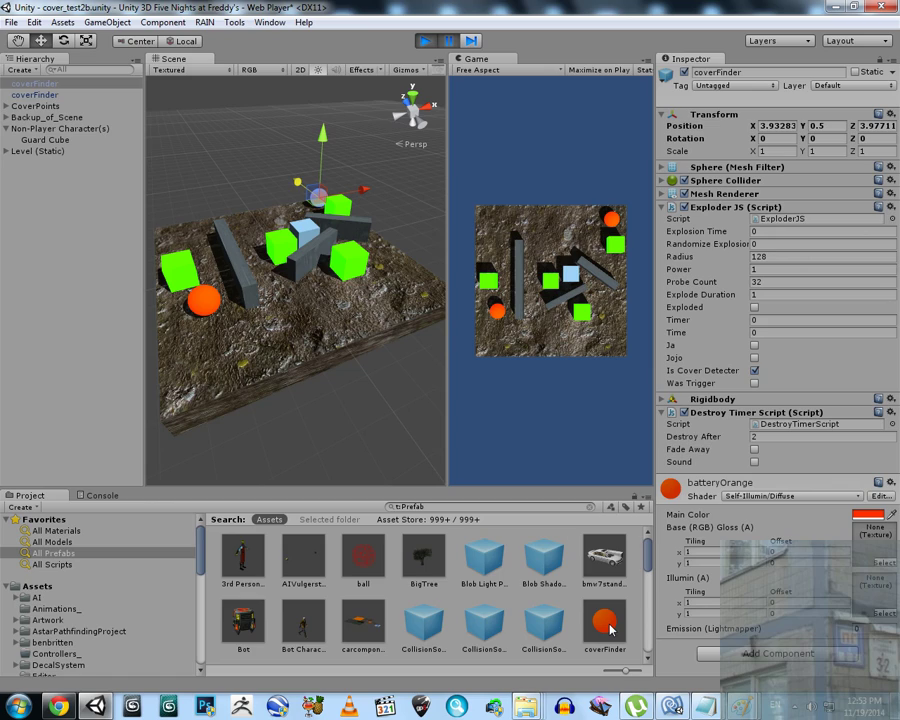
{"action": "left_click_drag", "start_coordinate": [608, 626], "coordinate": [265, 243]}
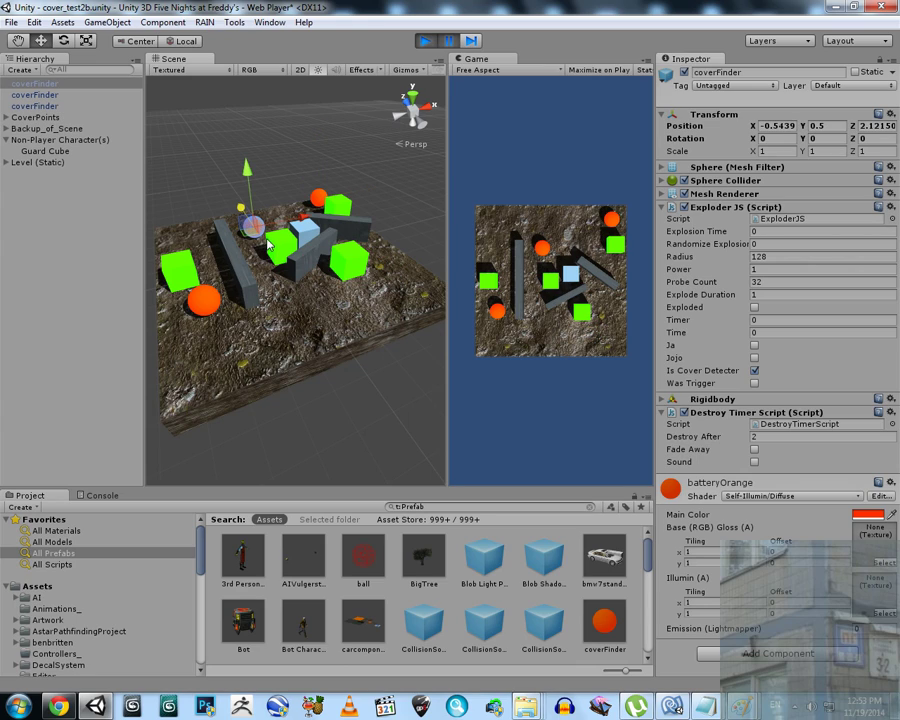
Resume the simulation, select the Guard Cube to check which cover point it chose, and stop the test run.
{"action": "left_click", "coordinate": [449, 41]}
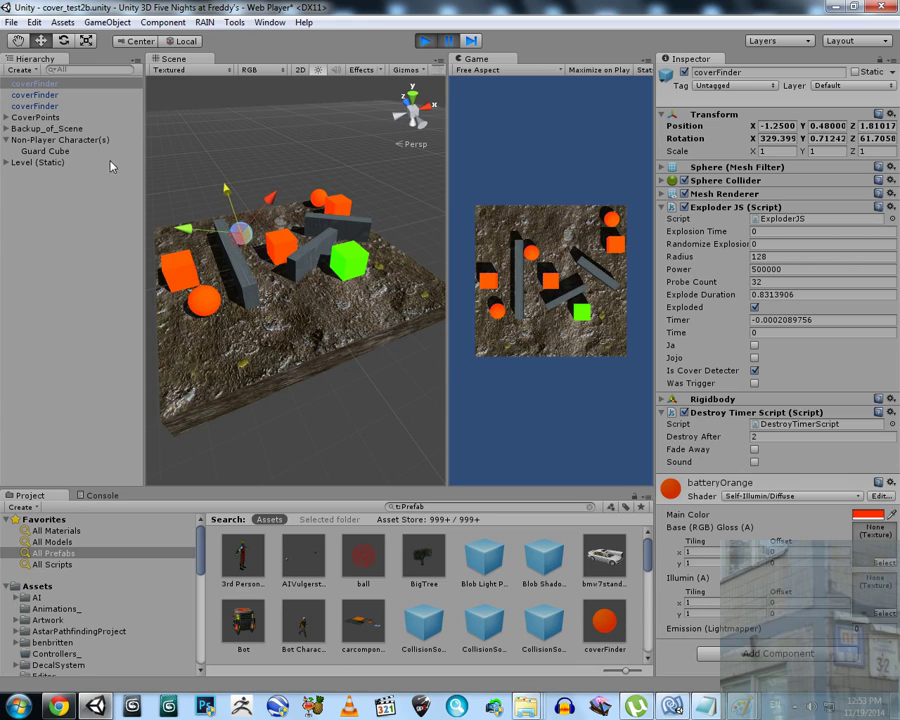
{"action": "left_click", "coordinate": [55, 151]}
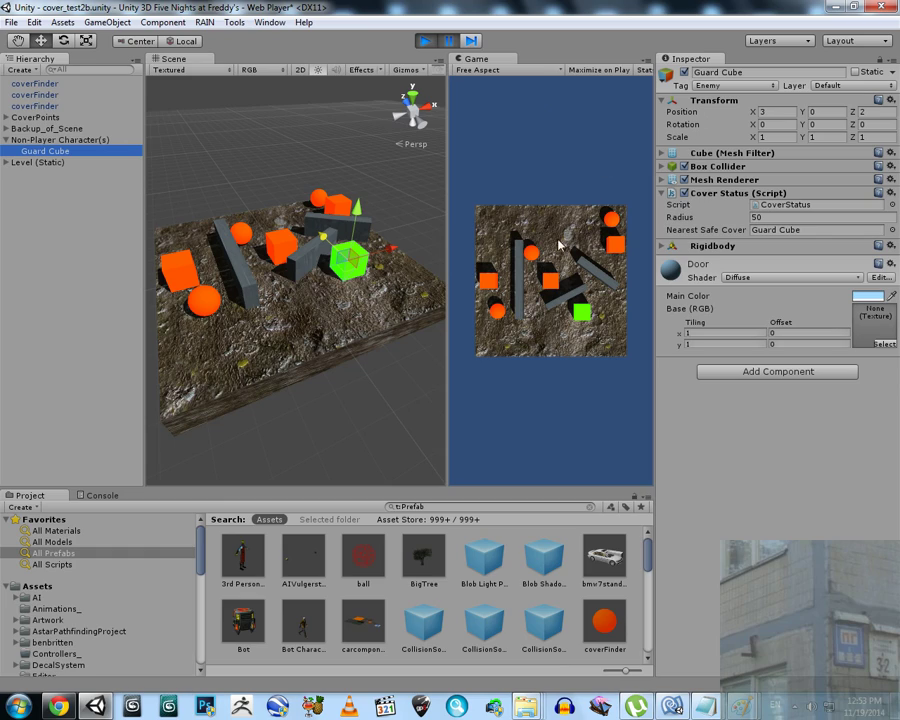
{"action": "left_click", "coordinate": [524, 322]}
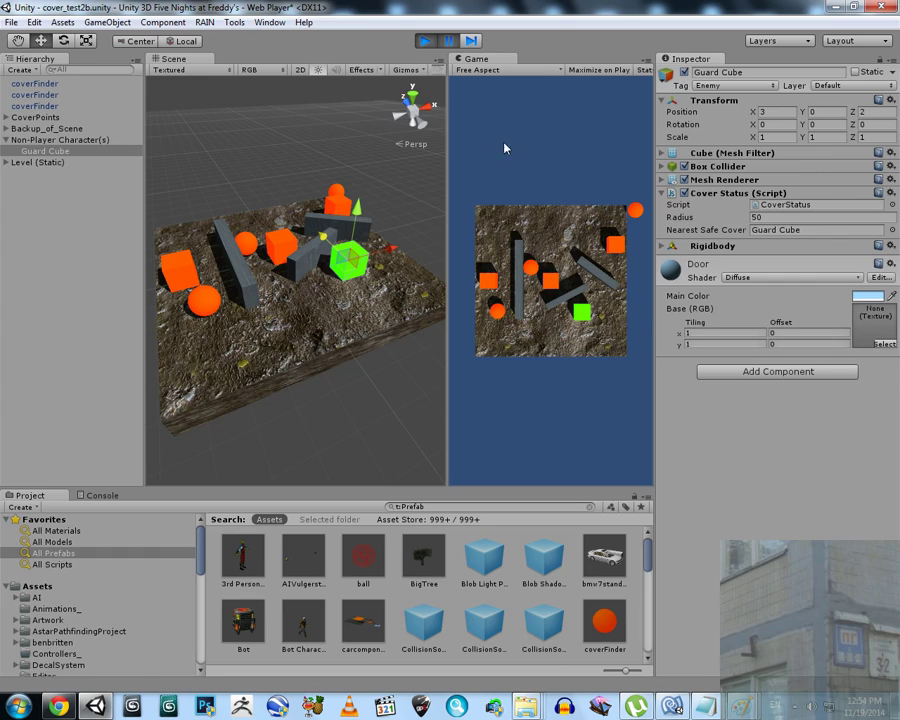
{"action": "left_click", "coordinate": [425, 41]}
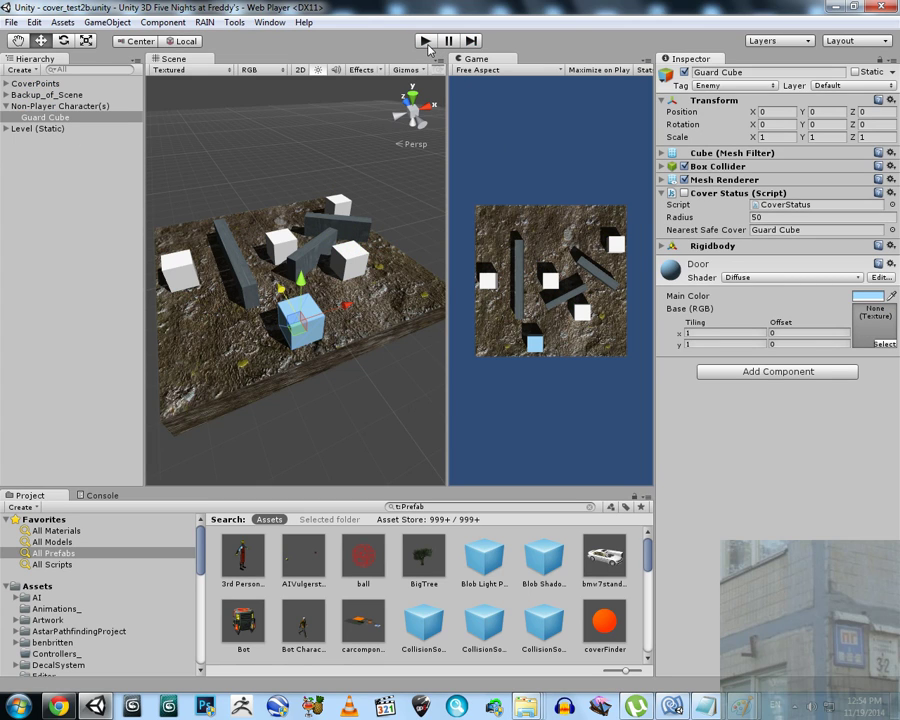